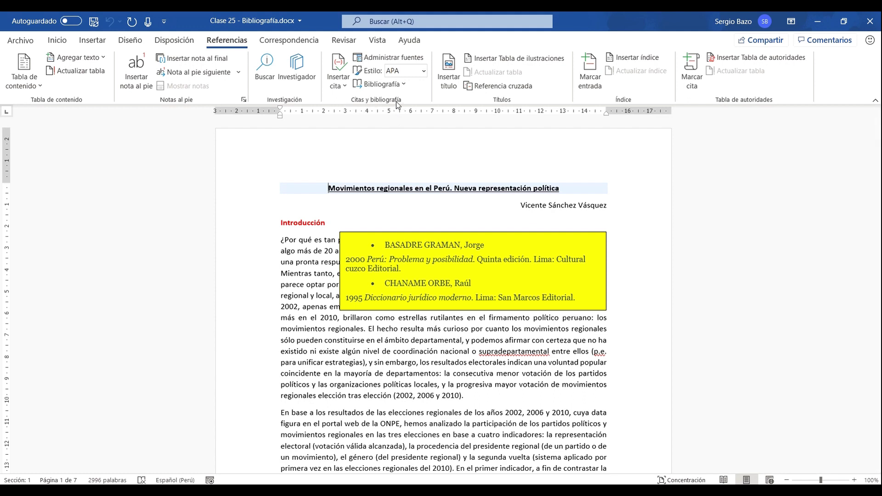
Review the three saved sources (1983, 1996, 1999) in the Source Manager's master list
left_click(391, 62)
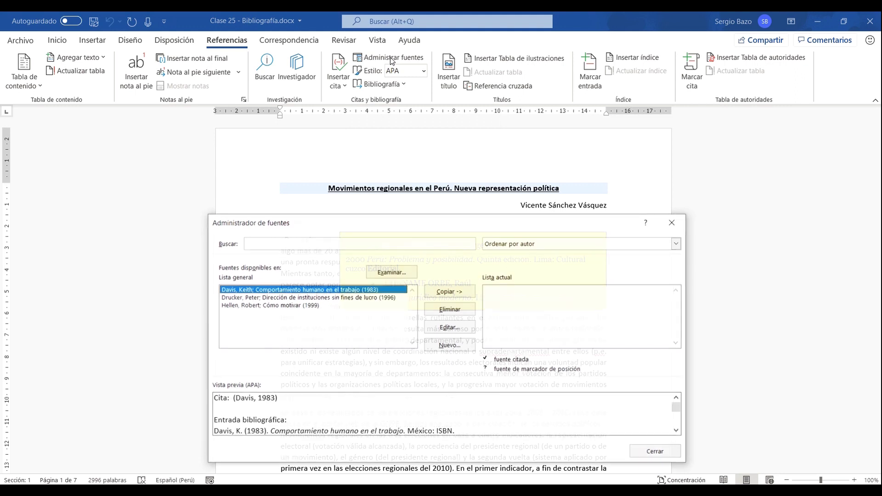
left_click(240, 298)
left_click(239, 306)
left_click(240, 298)
left_click(243, 290)
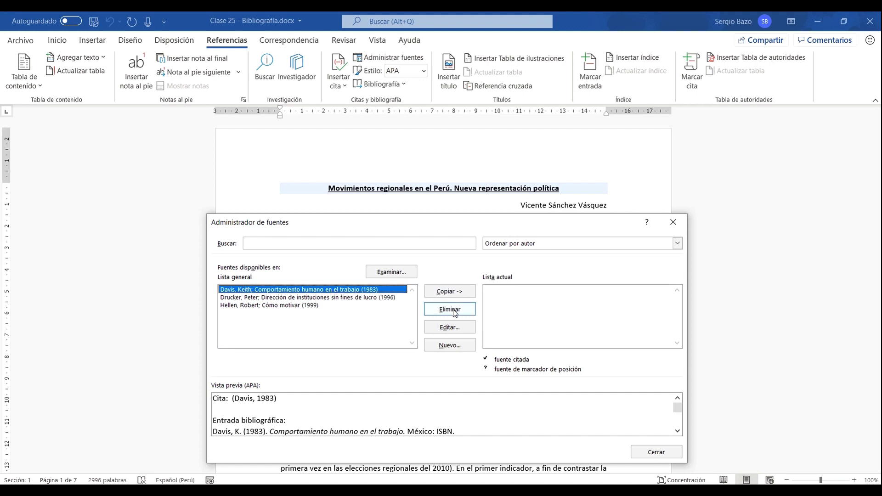
mouse_move(443, 229)
left_mouse_down()
mouse_move(445, 337)
mouse_move(444, 326)
left_mouse_up()
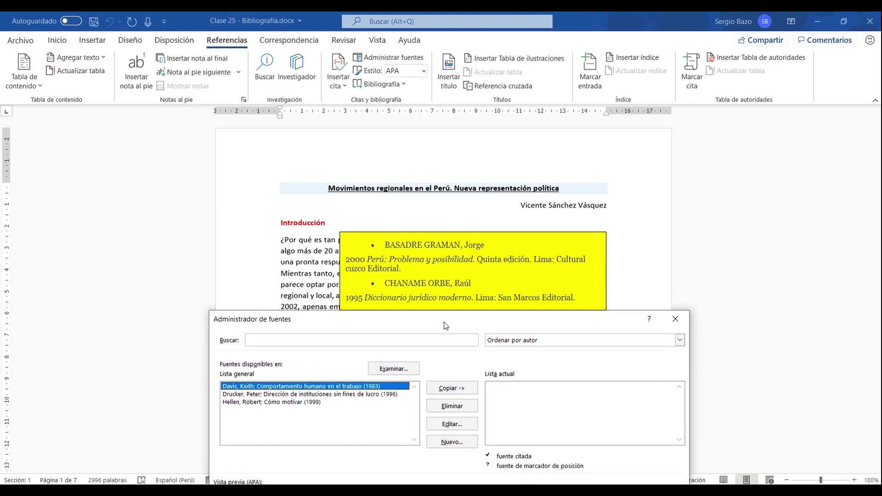
Start a new source and keep Libro as its source type
left_click(452, 442)
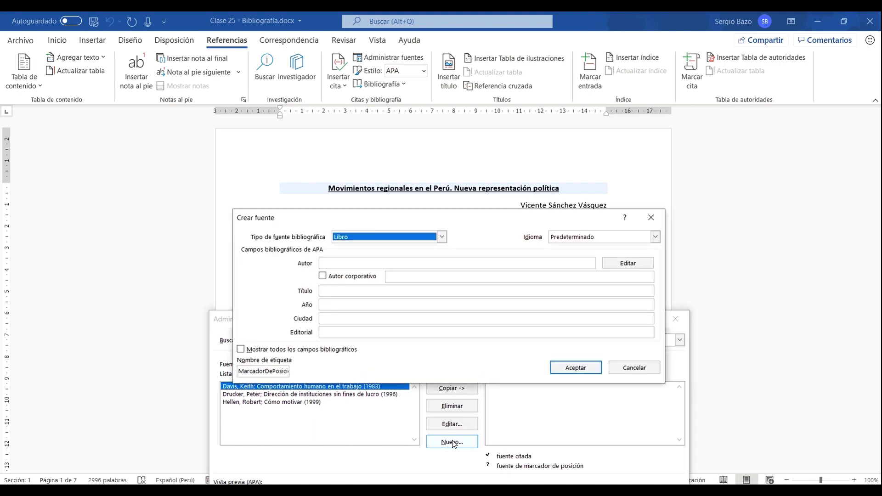
left_click_drag(468, 223, 470, 62)
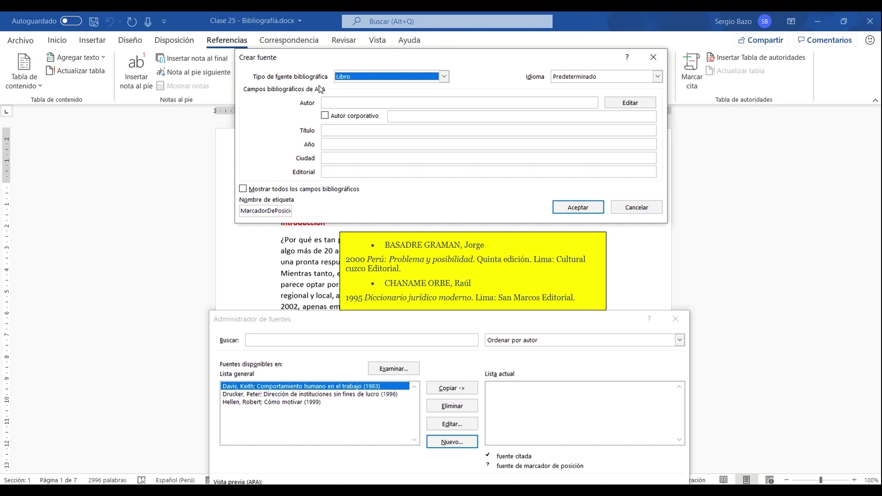
left_click(444, 77)
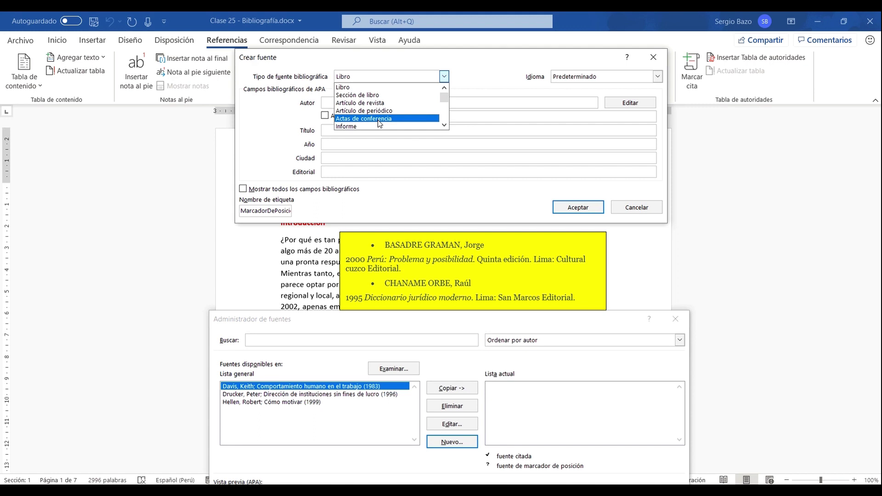
scroll(427, 127, "down", 2)
scroll(437, 127, "up", 1)
left_click(444, 125)
double_click(443, 125)
left_click(443, 125)
left_click(444, 124)
left_click(444, 125)
left_click_drag(445, 110, 445, 93)
left_click(364, 87)
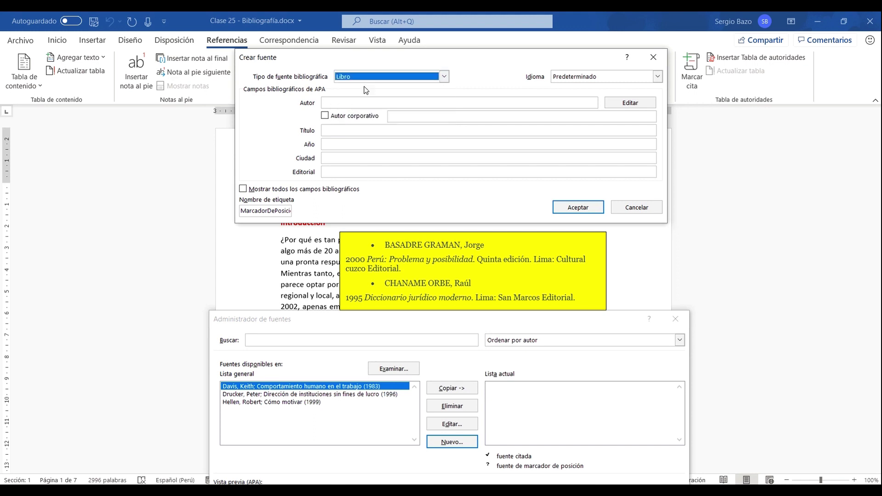
Enter the author, title 'Problema y posibilidad', year 2000, city Lima and publisher Cultural Cuzco
left_click(356, 102)
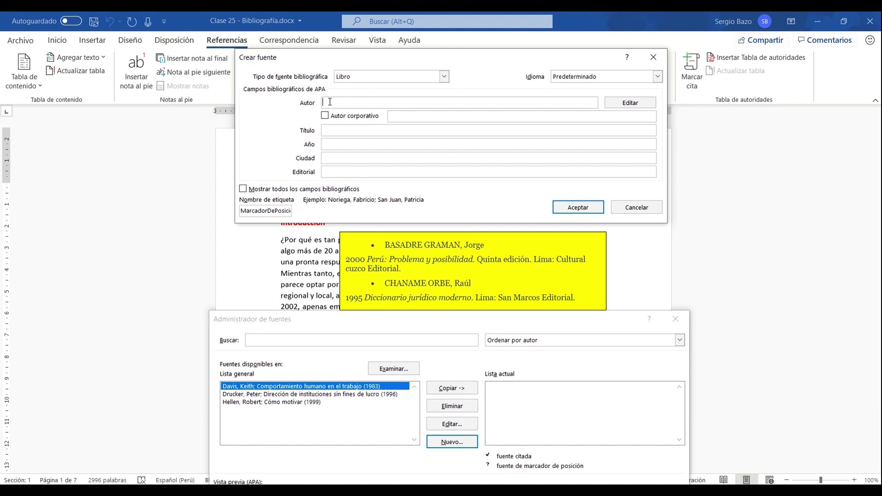
type("BASADRE GRAMAN, Jorge")
type("Problema y posibilidad")
left_click(337, 142)
type("2000")
left_click(342, 158)
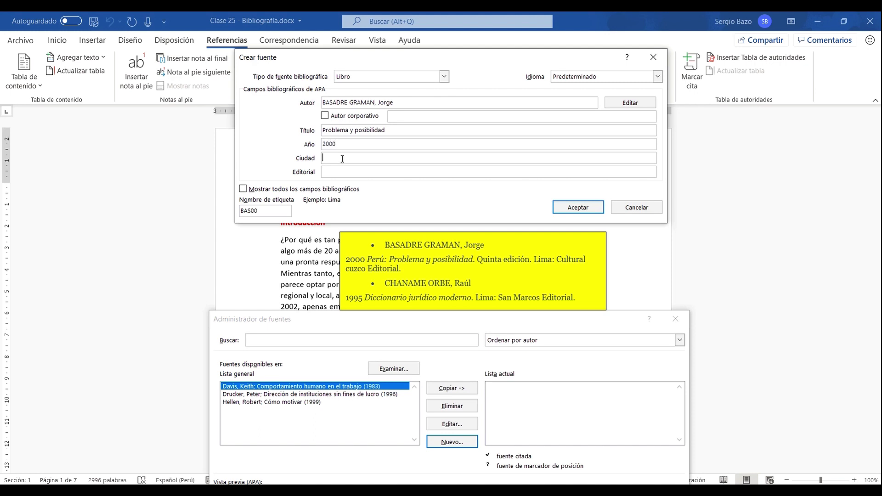
type("Lima")
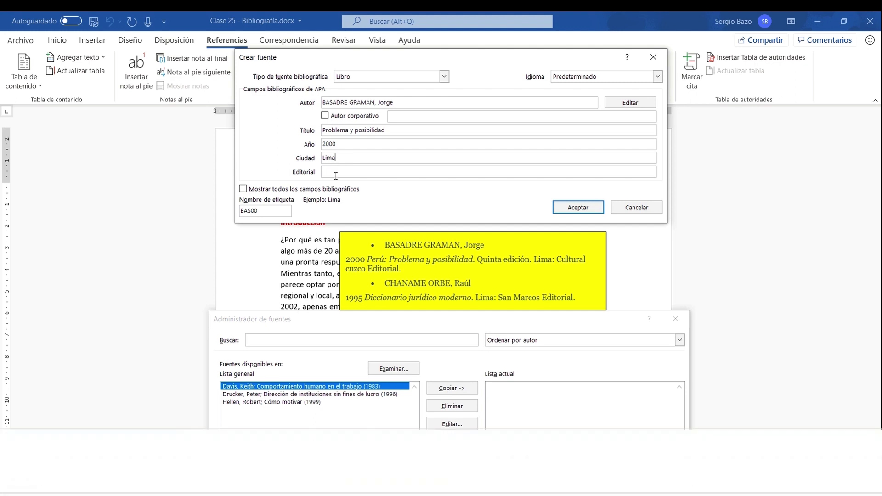
left_click(337, 172)
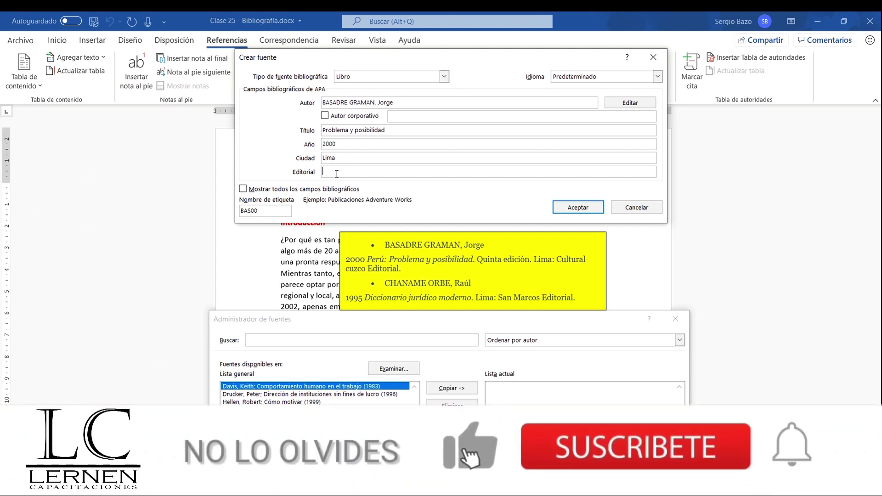
type("Cultural Cuzco")
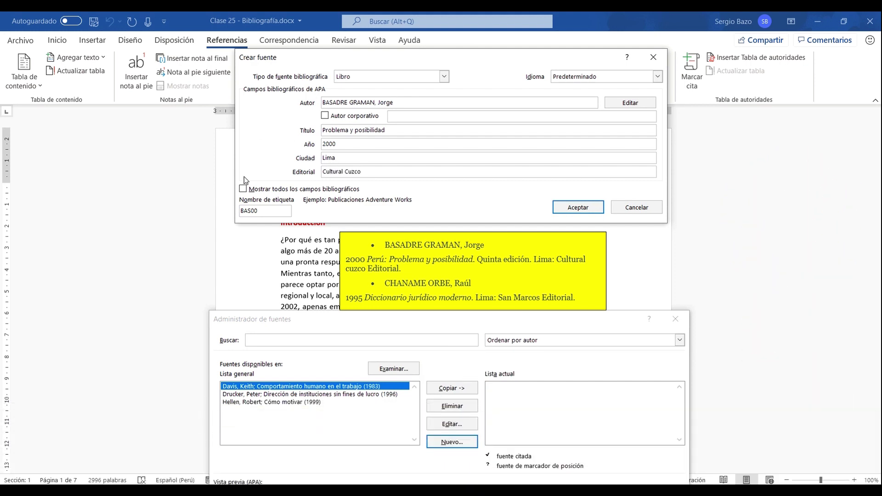
Check the full bibliographic field list, then save the new Libro source
left_click(244, 189)
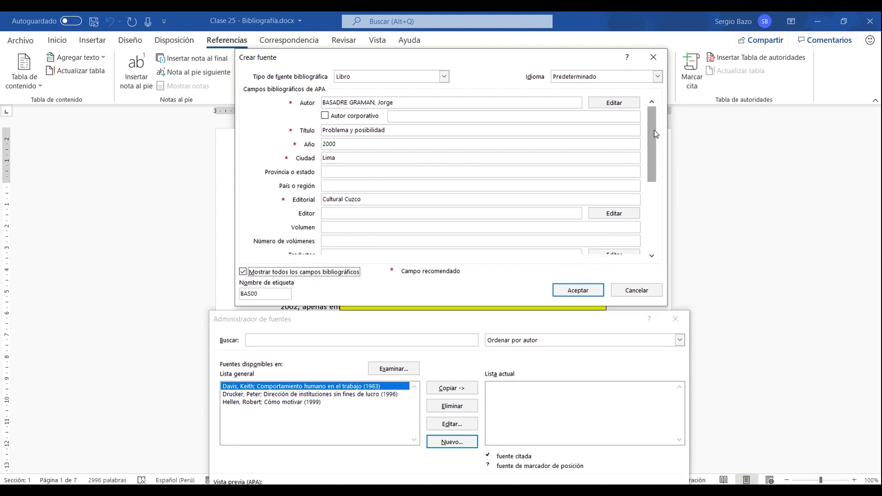
left_click_drag(656, 134, 653, 219)
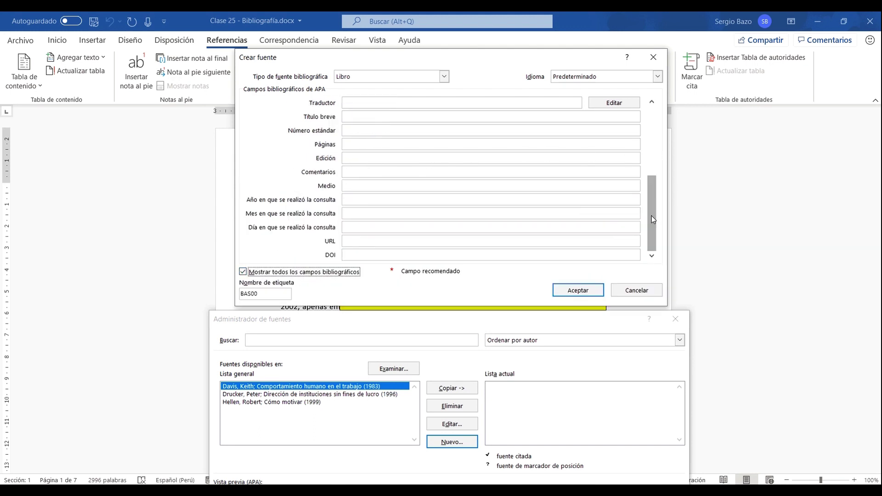
left_click_drag(653, 219, 651, 131)
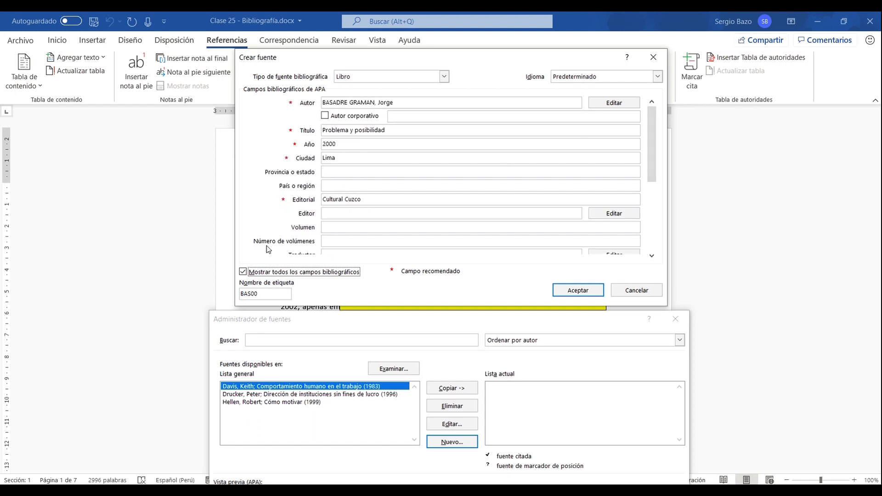
left_click(243, 272)
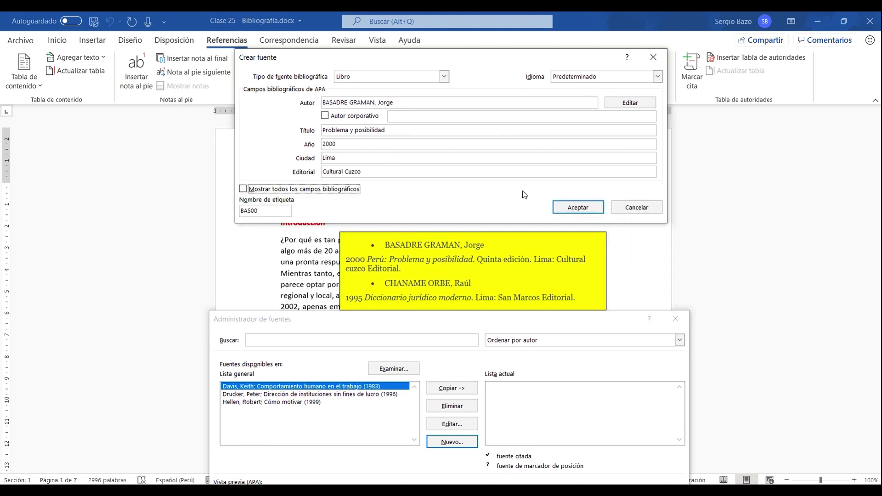
left_click(576, 209)
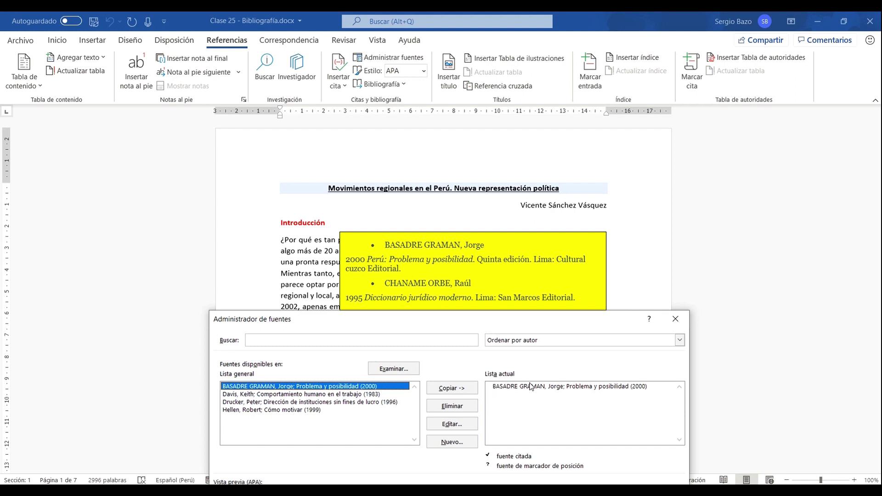
Copy the 1996 'Dirección de instituciones sin fines de lucro' source to the current list and close the manager
left_click(248, 402)
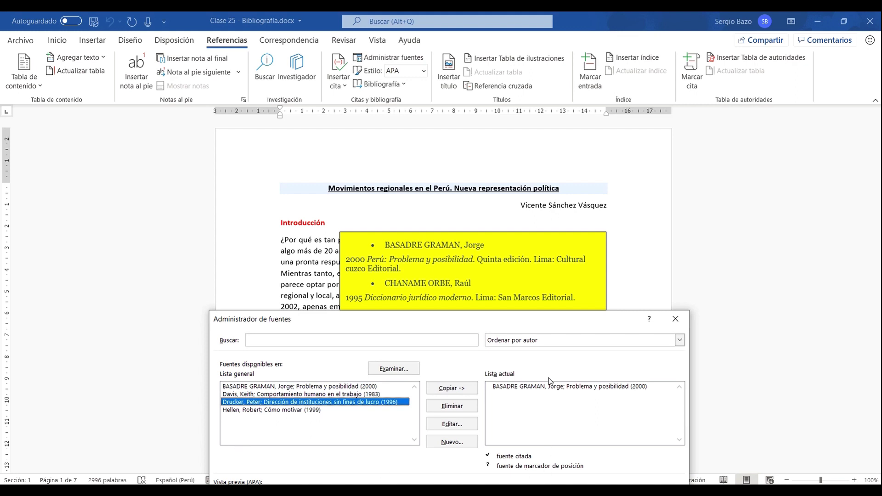
left_click(452, 387)
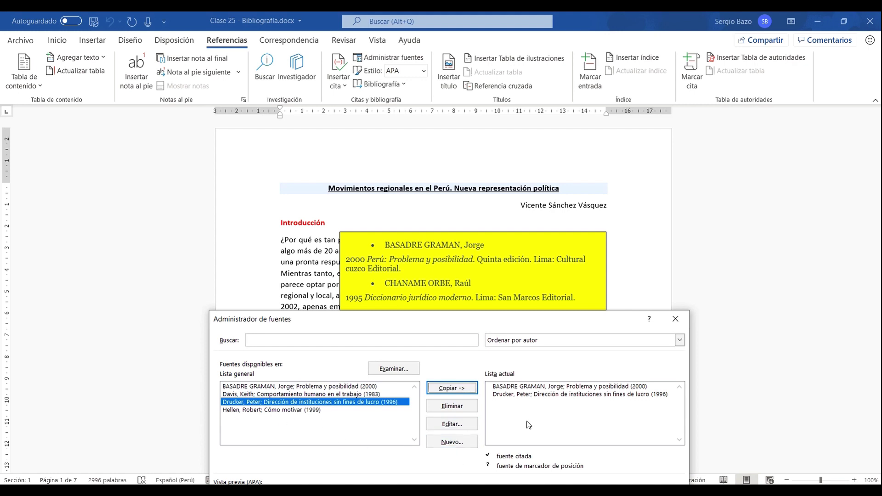
left_click_drag(584, 329, 577, 202)
left_click(649, 422)
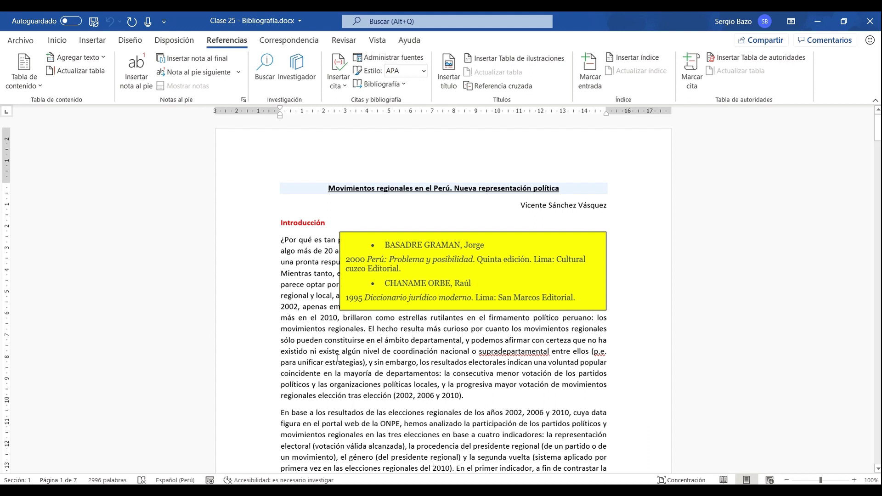
left_click_drag(288, 412, 570, 412)
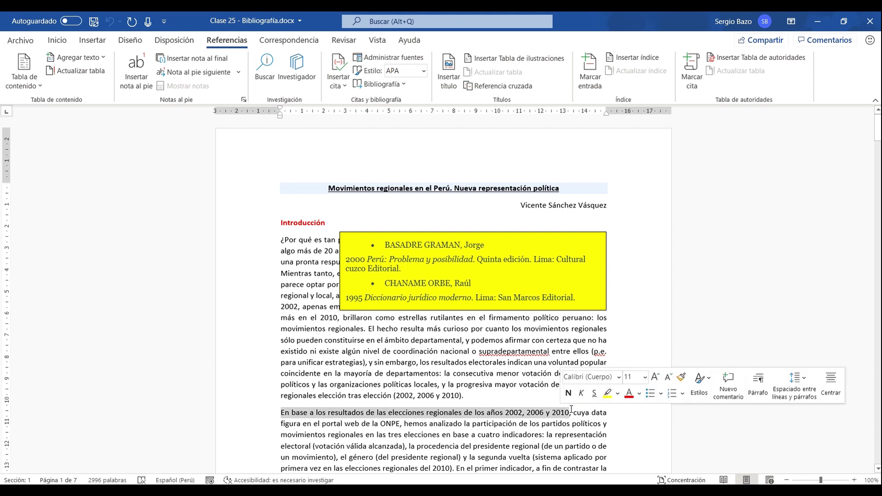
left_click(569, 407)
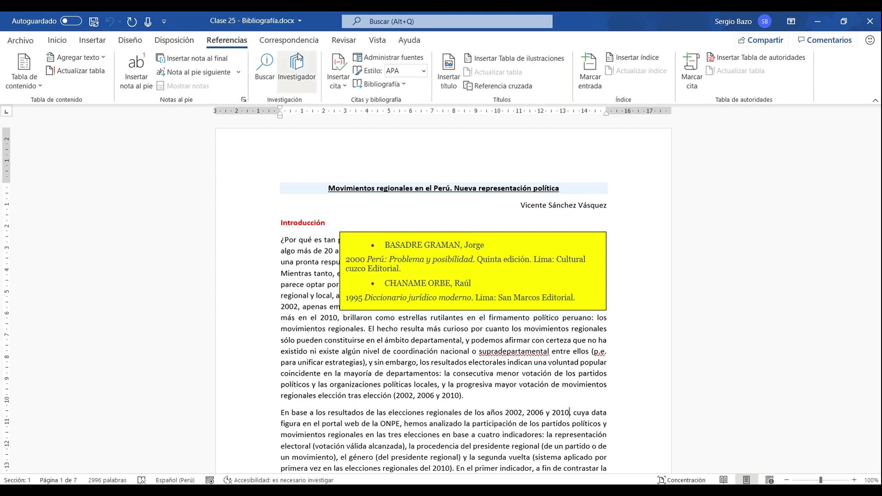
left_click(334, 78)
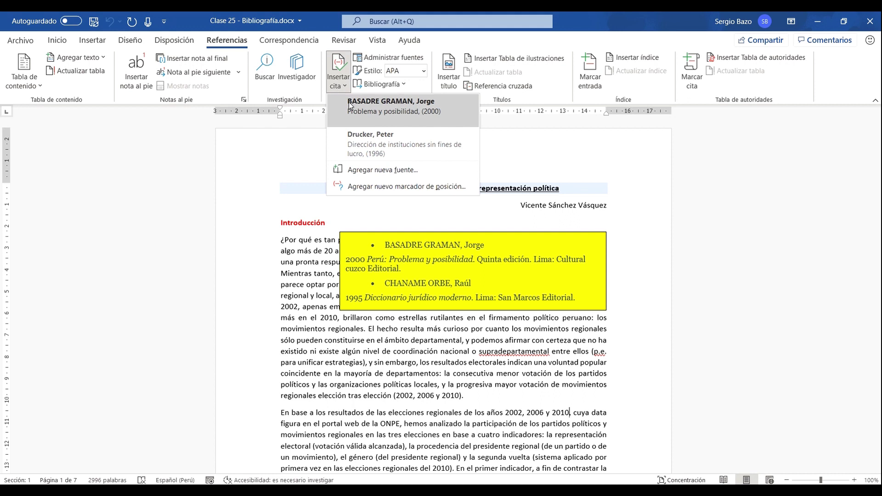
left_click(376, 145)
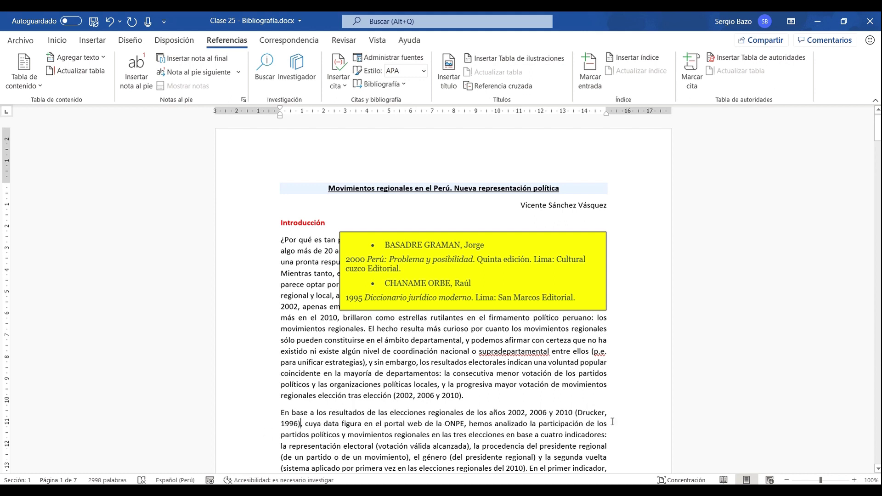
left_click(586, 412)
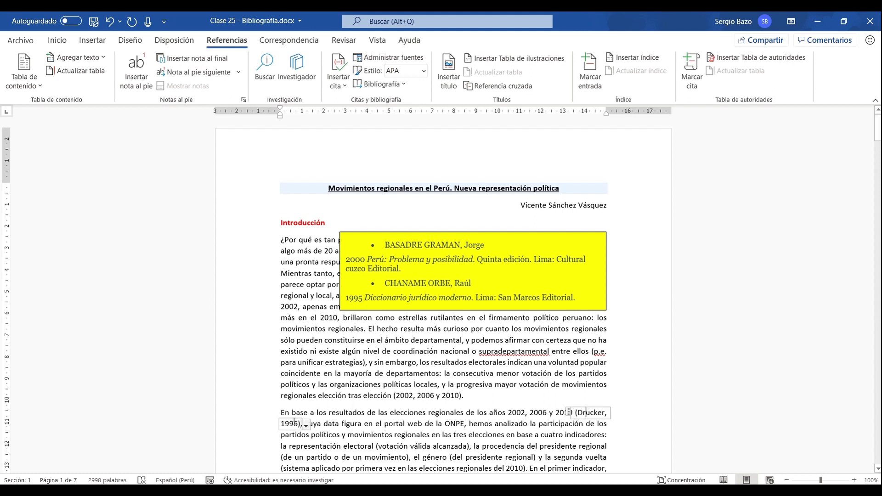
left_click(332, 423)
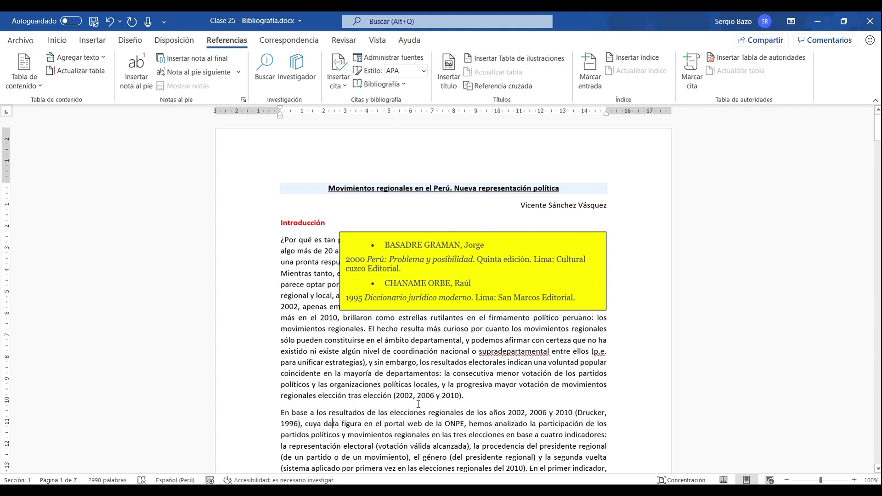
Cite the 2000 'Problema y posibilidad' source after 'ciudadana' in the results paragraph
scroll(419, 391, "down", 5)
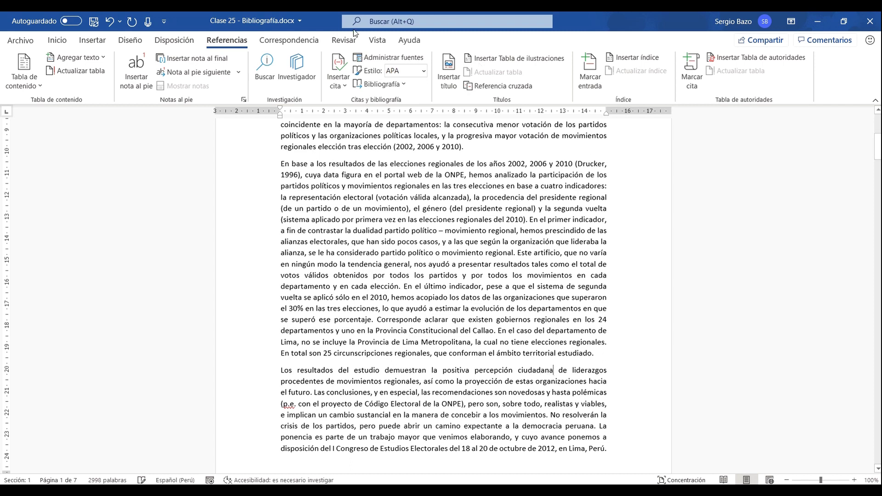
left_click(341, 68)
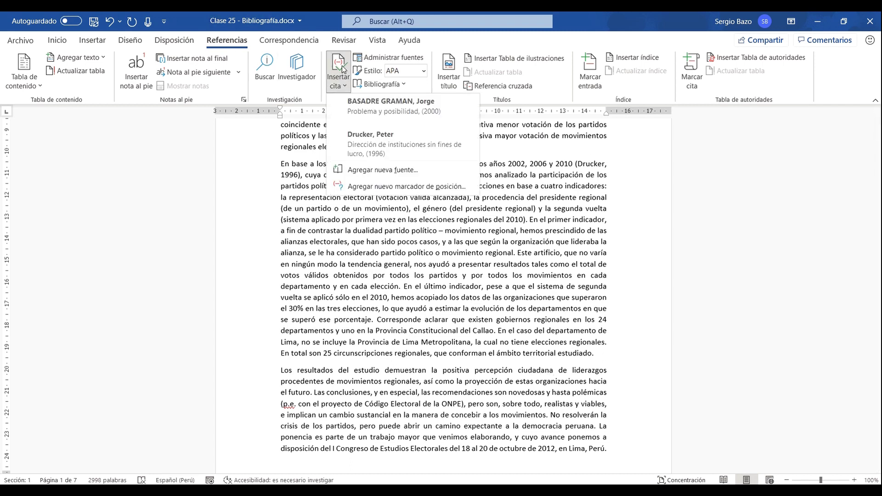
left_click(367, 109)
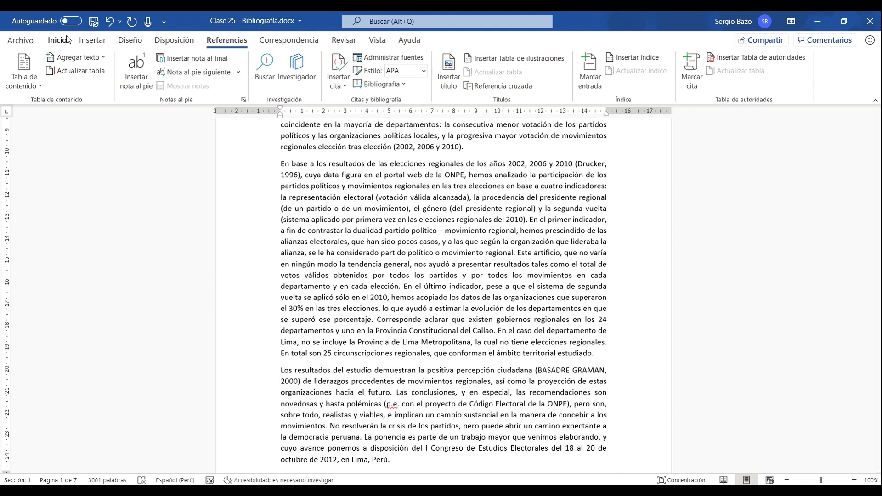
Copy the 1983 and 1999 master-list sources into the document's current list, then close the manager
left_click(397, 59)
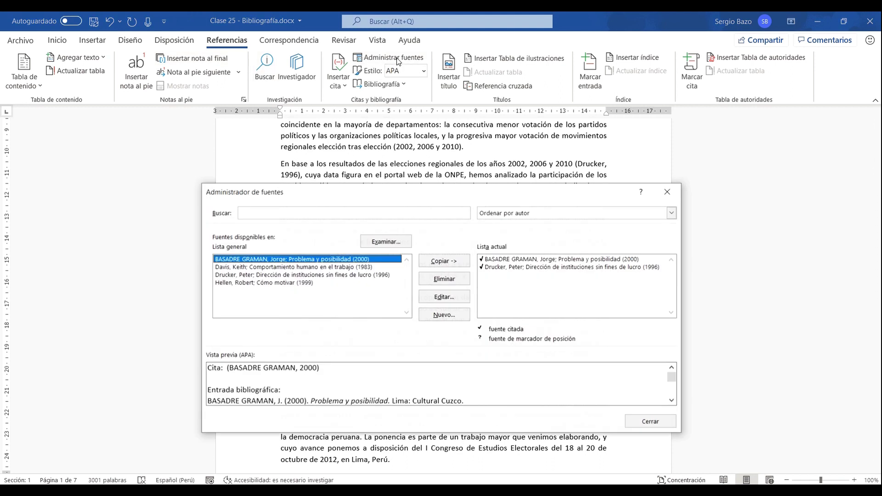
left_click(246, 266)
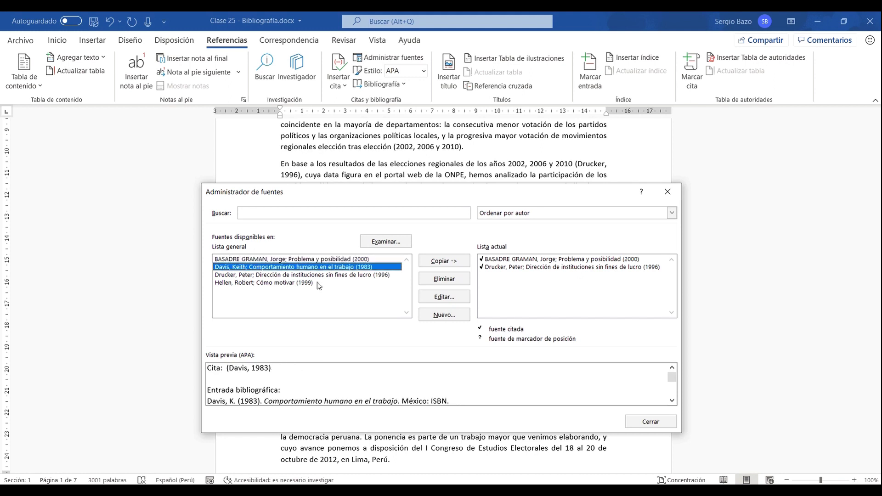
left_click(456, 262)
left_click(283, 287)
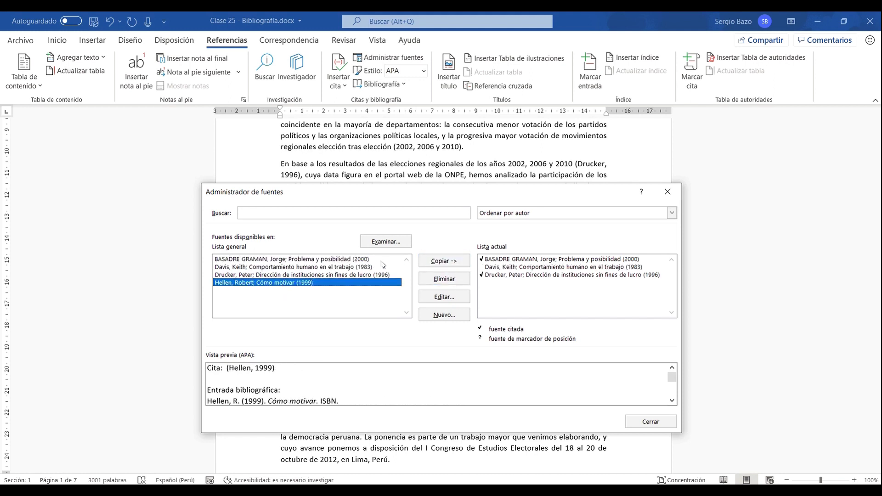
left_click(443, 262)
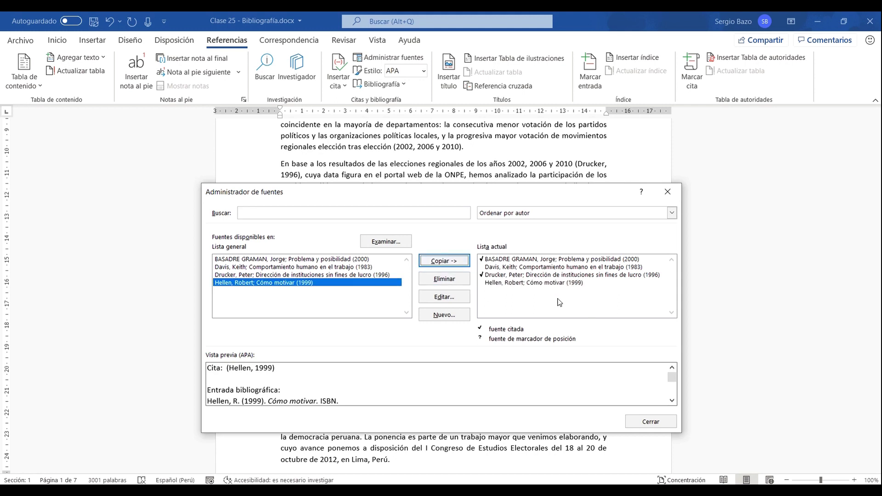
left_click(656, 425)
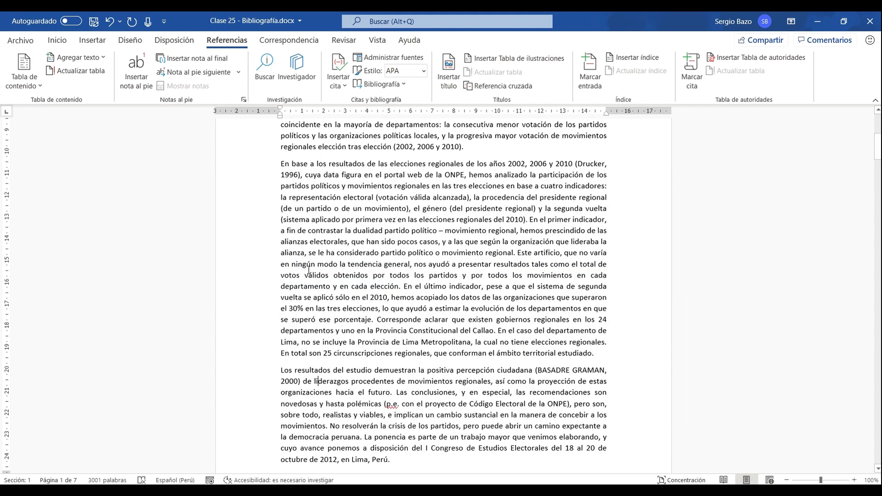
Add an empty paragraph after 'partido político.' at the end of the report
scroll(309, 269, "down", 6)
scroll(309, 269, "down", 4)
scroll(309, 270, "down", 10)
scroll(310, 270, "down", 10)
scroll(310, 268, "down", 5)
scroll(311, 266, "down", 5)
scroll(312, 264, "down", 5)
scroll(314, 262, "down", 5)
scroll(315, 261, "down", 5)
scroll(316, 260, "down", 5)
scroll(316, 260, "down", 5)
scroll(316, 260, "down", 5)
scroll(317, 260, "down", 6)
scroll(471, 342, "up", 3)
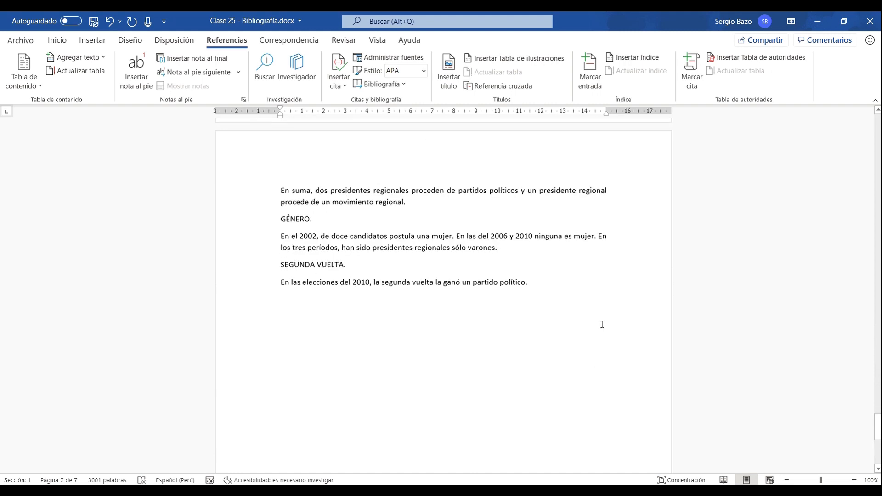
left_click(536, 282)
key("Return")
key("Return")
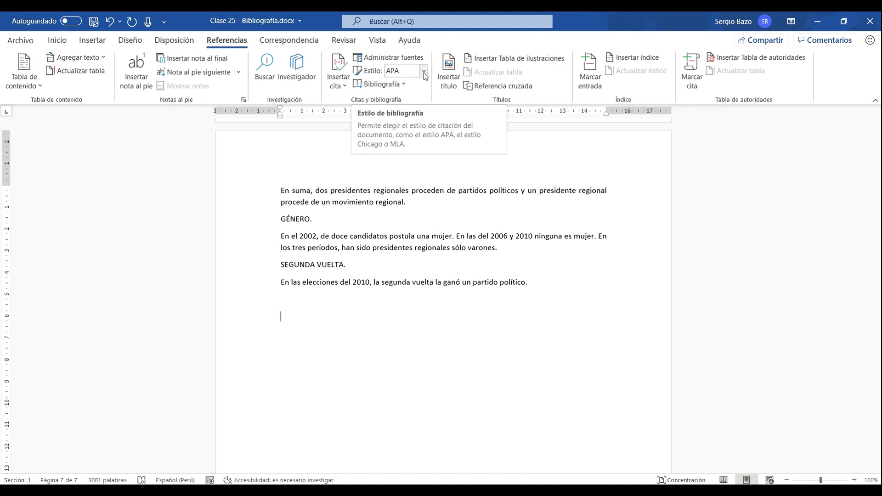
Confirm APA as the document's citation style
left_click(423, 71)
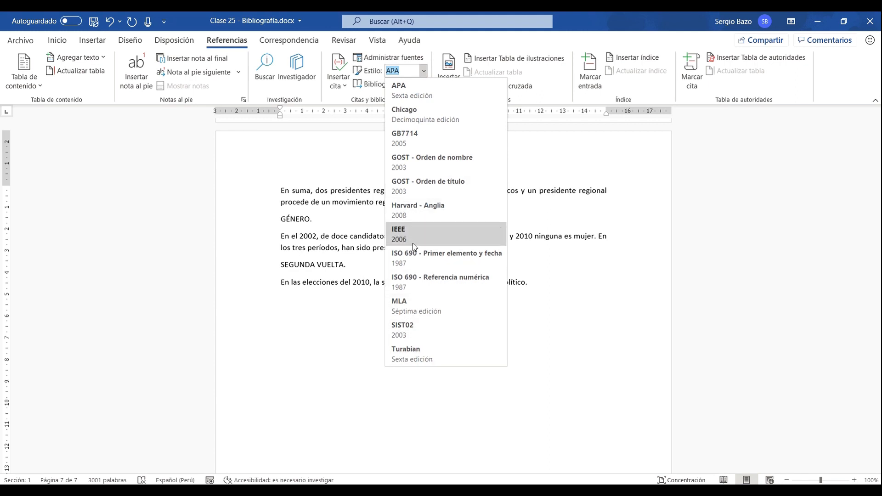
left_click(411, 74)
key("Return")
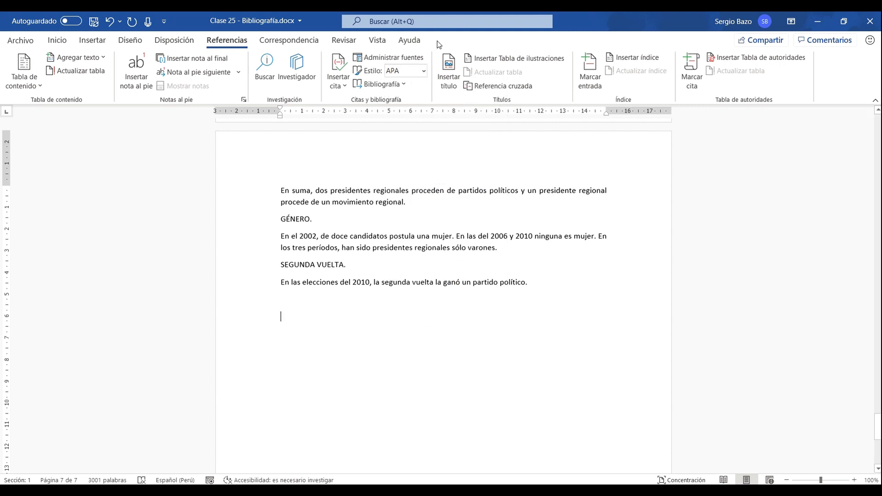
Insert the built-in Bibliografía list at the report's end and reopen the Source Manager
left_click(378, 84)
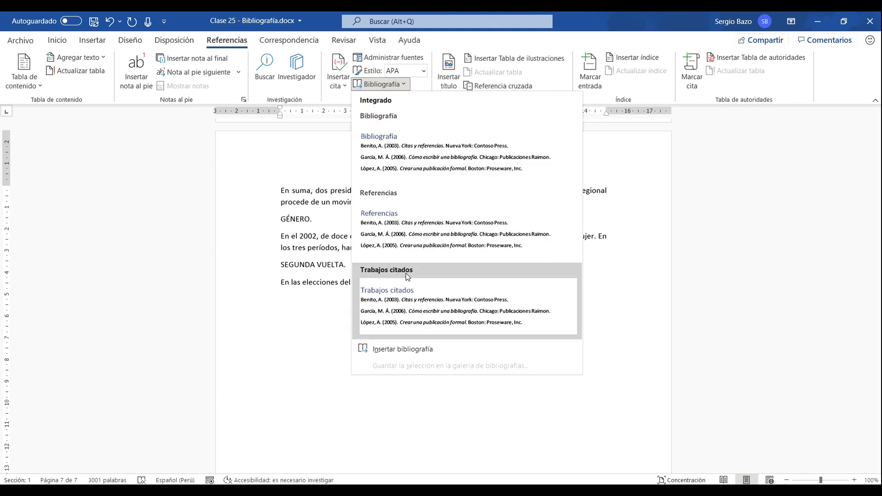
left_click(423, 154)
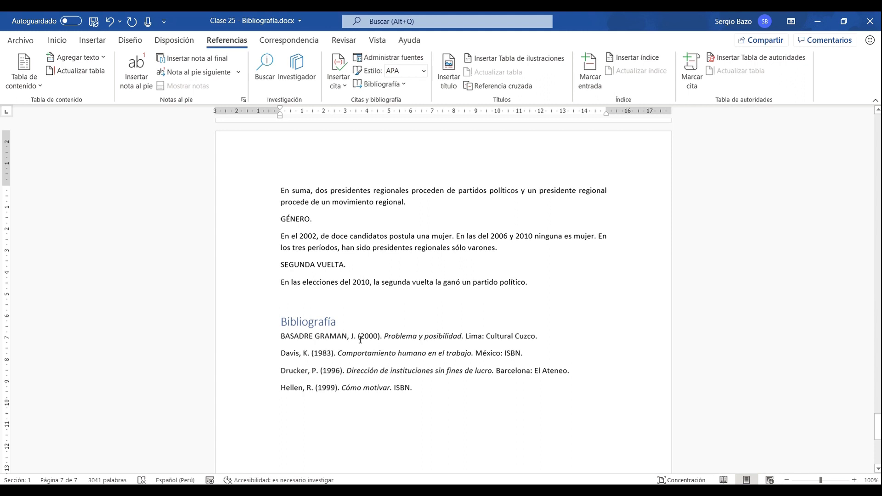
left_click(361, 341)
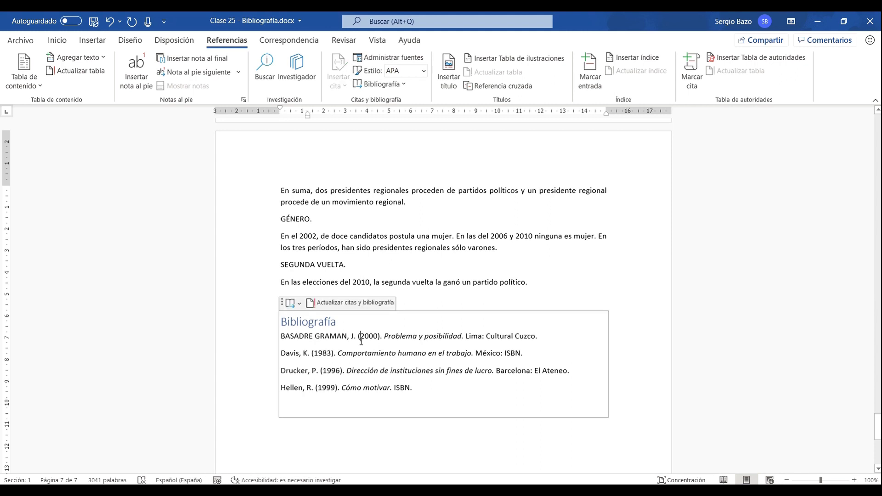
left_click(390, 57)
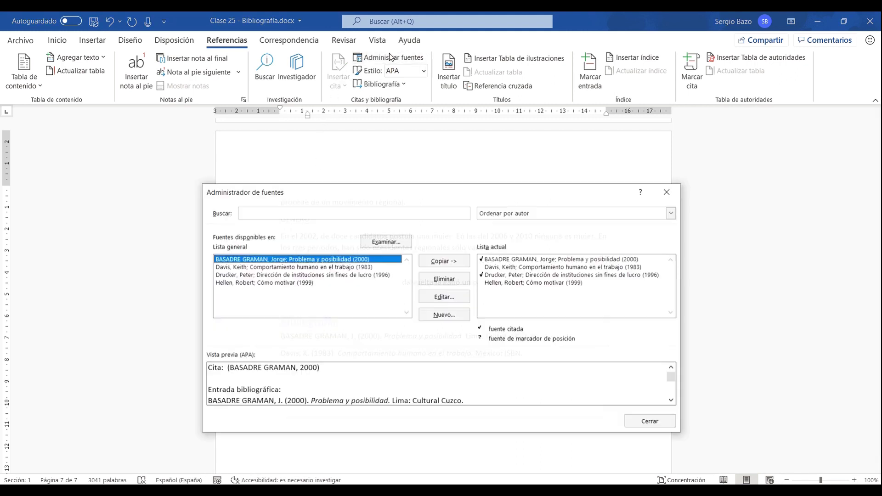
Close the Source Manager and update the Bibliografía field, keeping its four APA entries
left_click(659, 427)
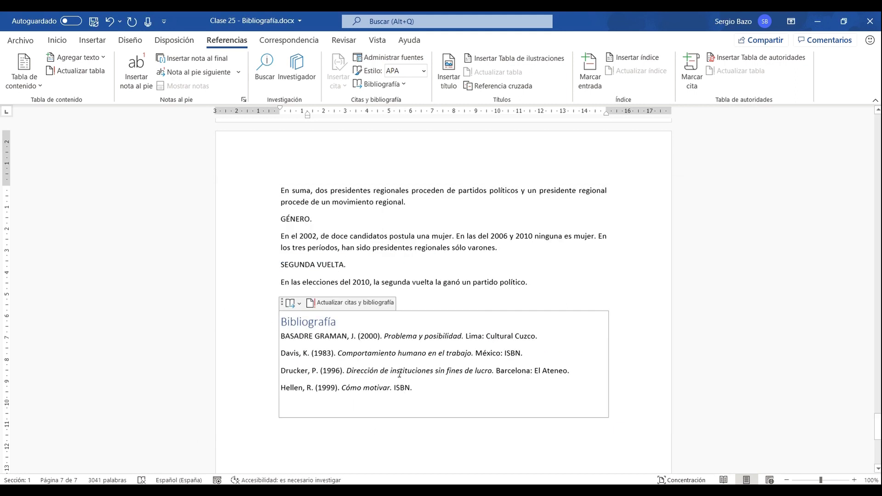
right_click(389, 335)
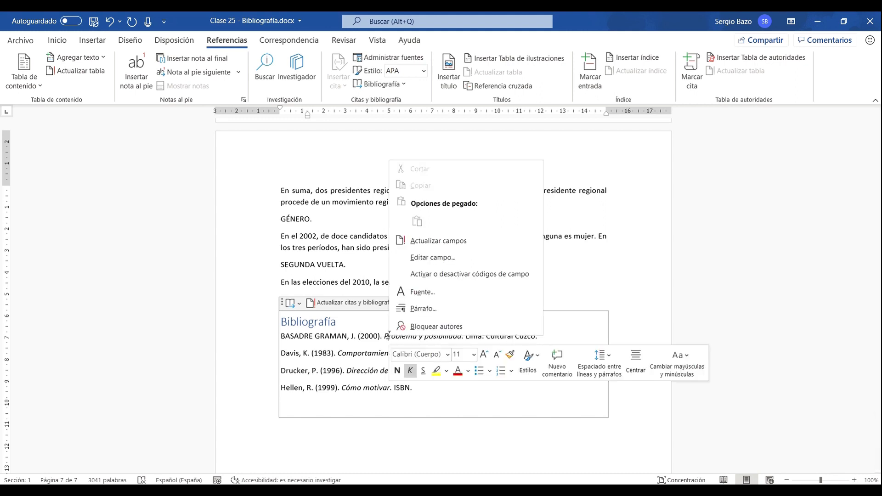
left_click(438, 240)
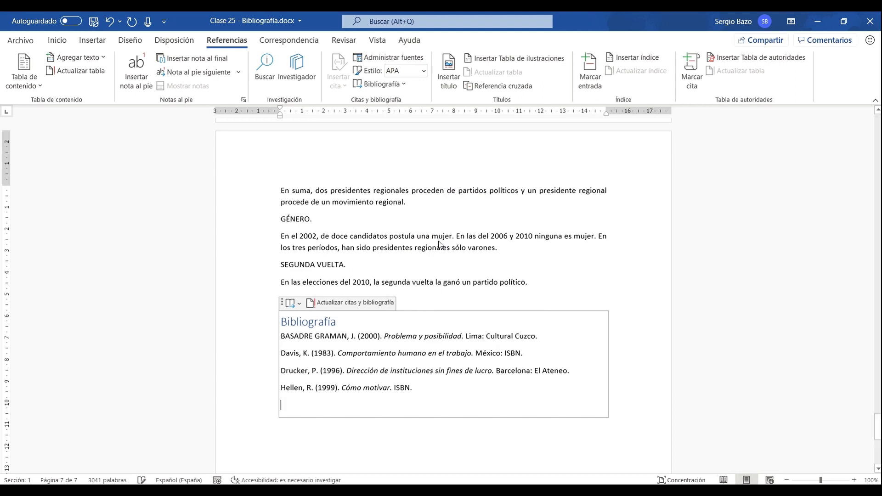